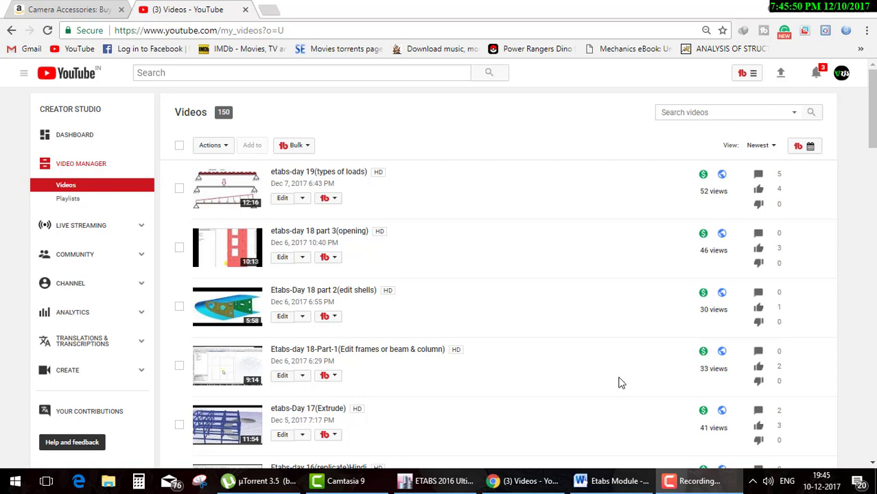
Switch from YouTube Studio to the Etabs Module course-topic document in Word.
left_click(599, 481)
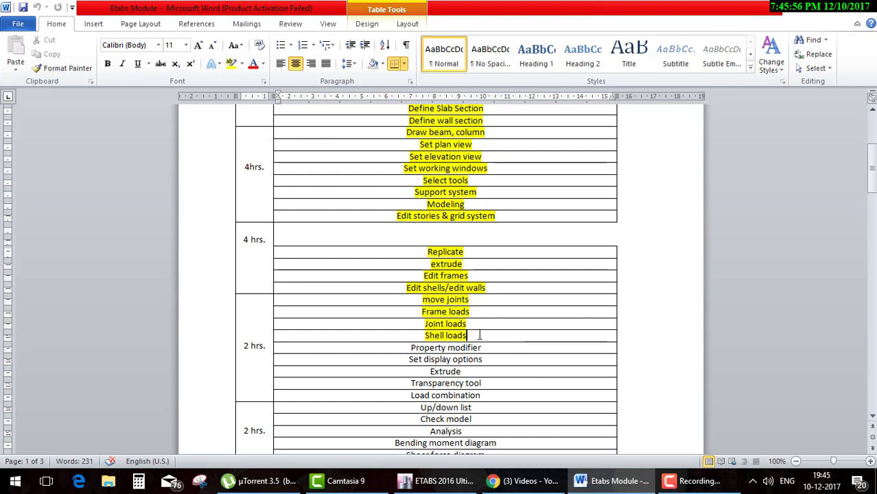
left_click_drag(479, 335, 404, 295)
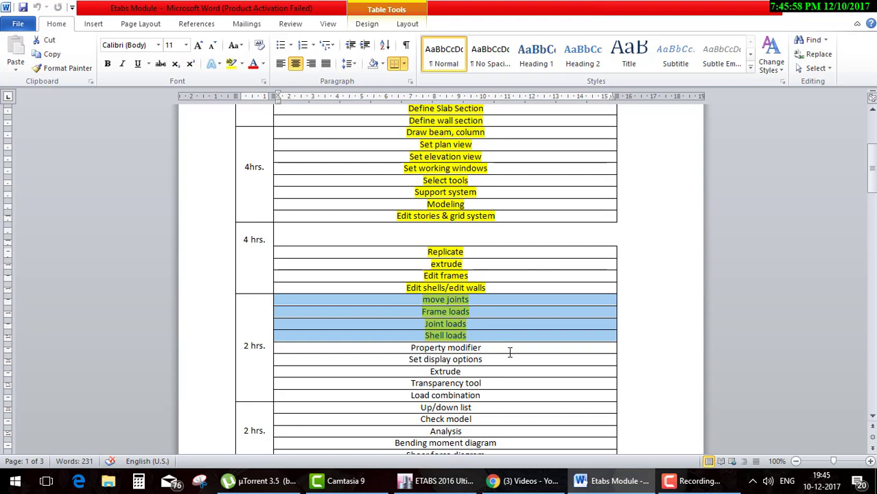
left_click(489, 347)
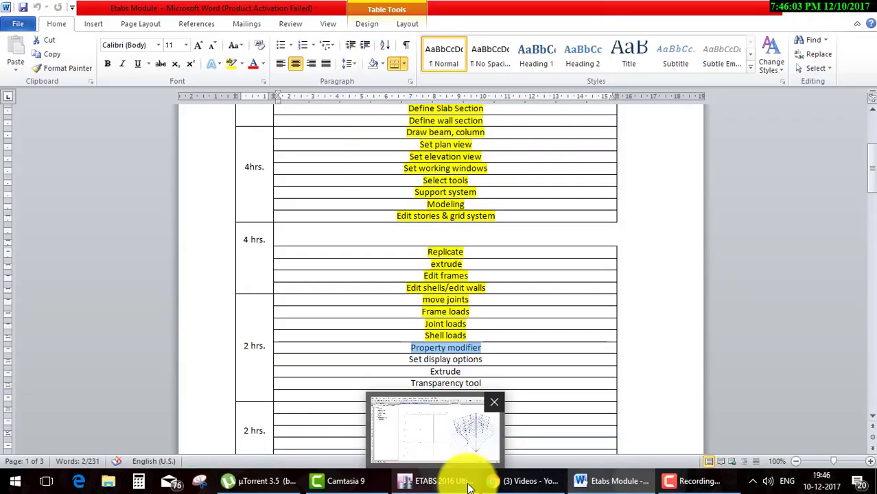
Bring the ETABS 2016 model window, with the Story4 plan and 3-D view, to the front.
left_click(469, 488)
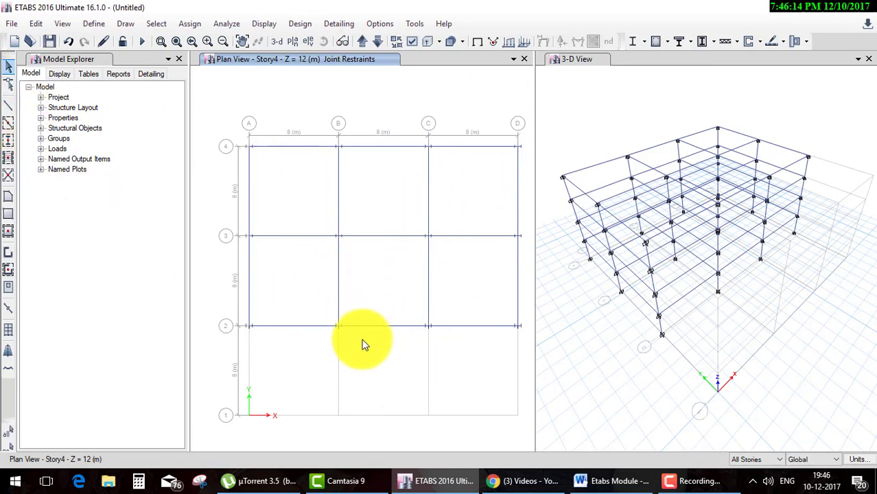
Switch the plan to the Base level (Z = 0 m) and window-select all 60 joints.
left_click(660, 339)
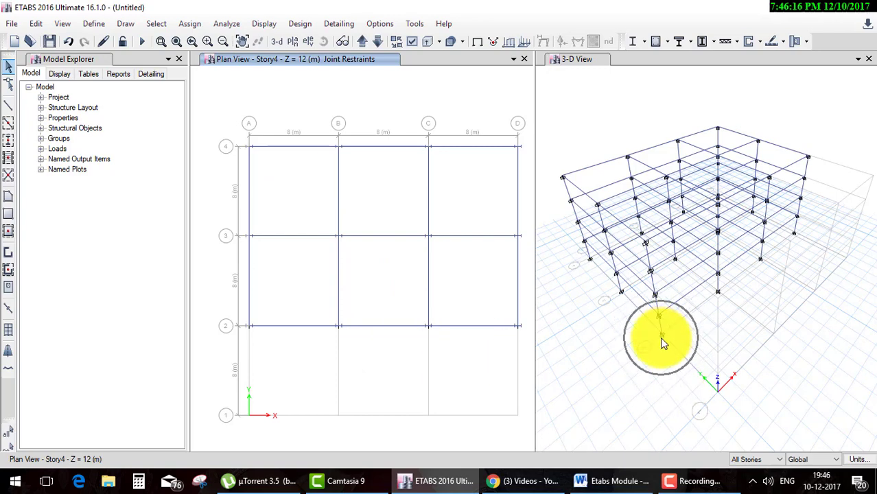
left_click(293, 42)
left_click(367, 232)
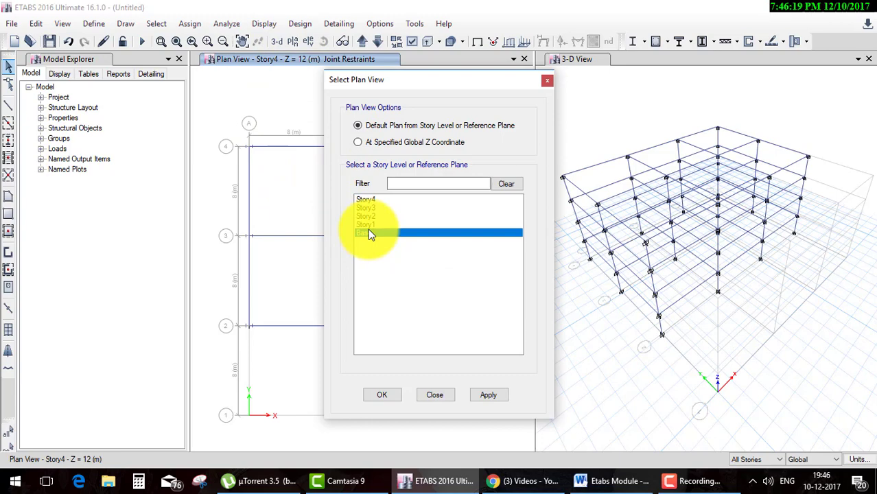
left_click(391, 395)
left_click_drag(231, 113, 530, 447)
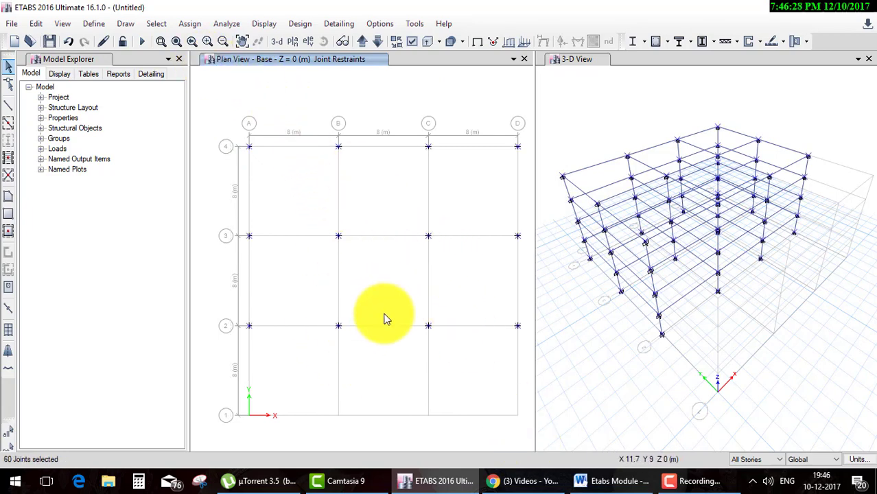
Release all six restraint directions on the 60 selected joints, leaving them free.
left_click(752, 461)
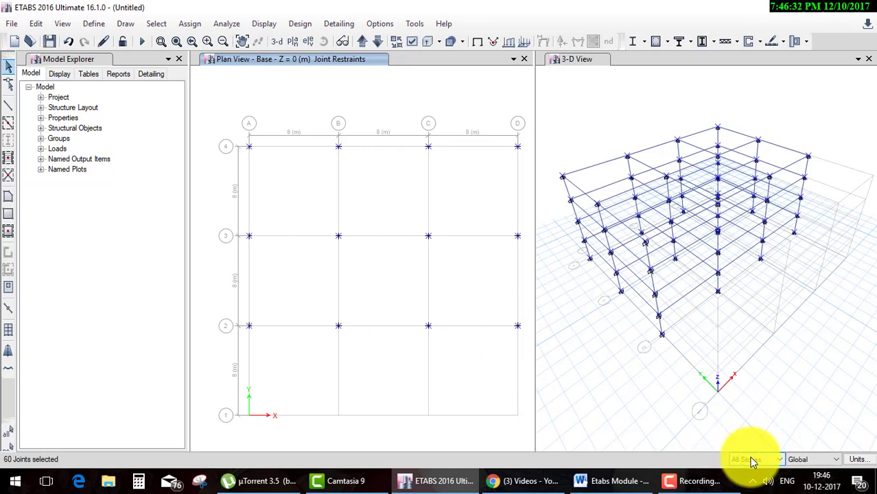
left_click(752, 461)
left_click(193, 25)
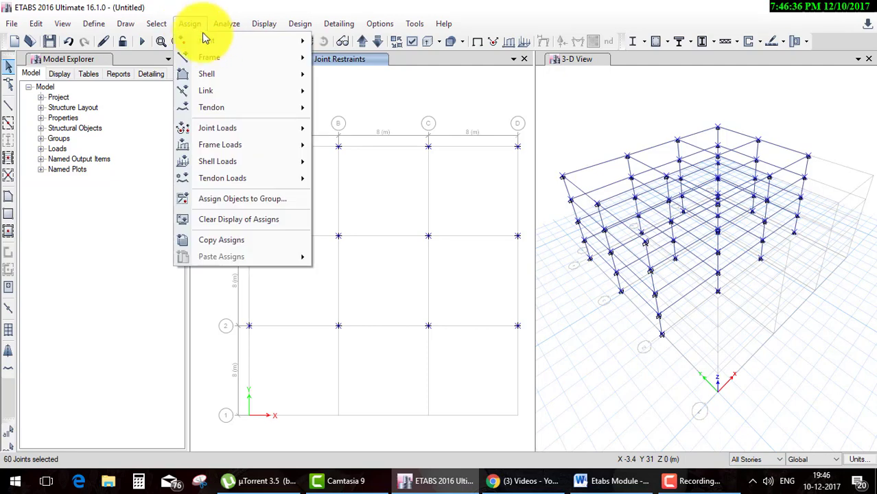
mouse_move(206, 41)
left_click(368, 43)
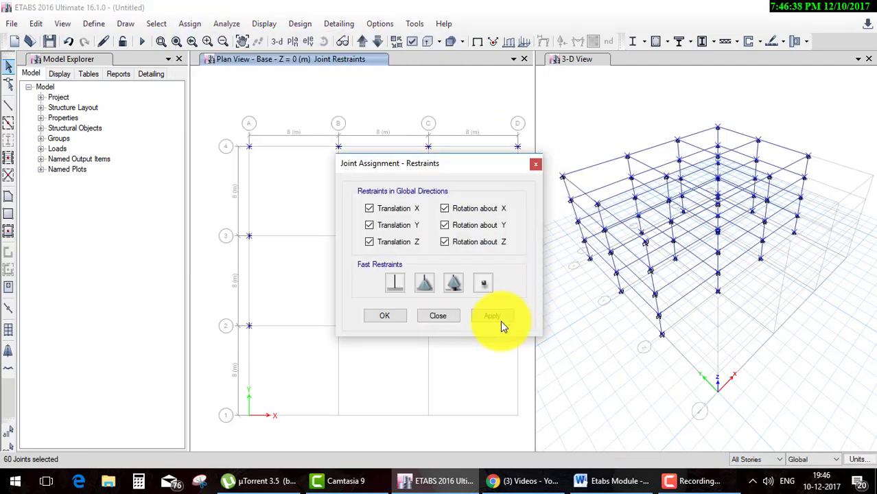
left_click(483, 283)
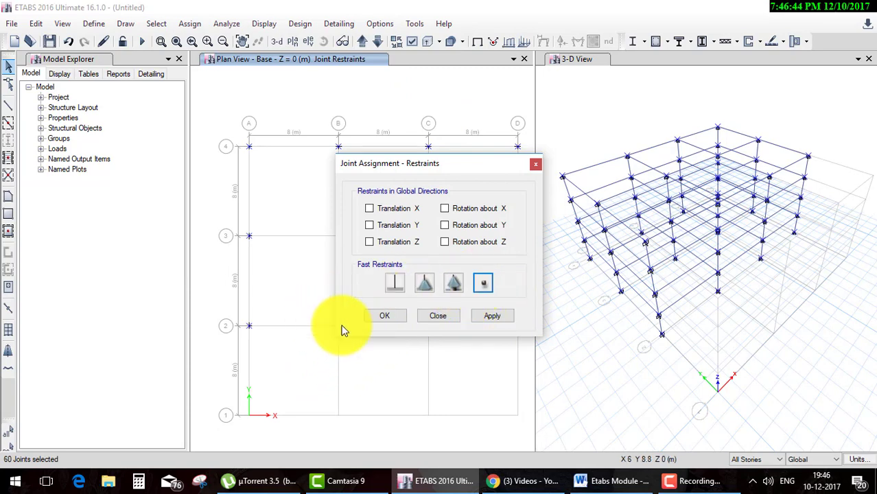
left_click(383, 317)
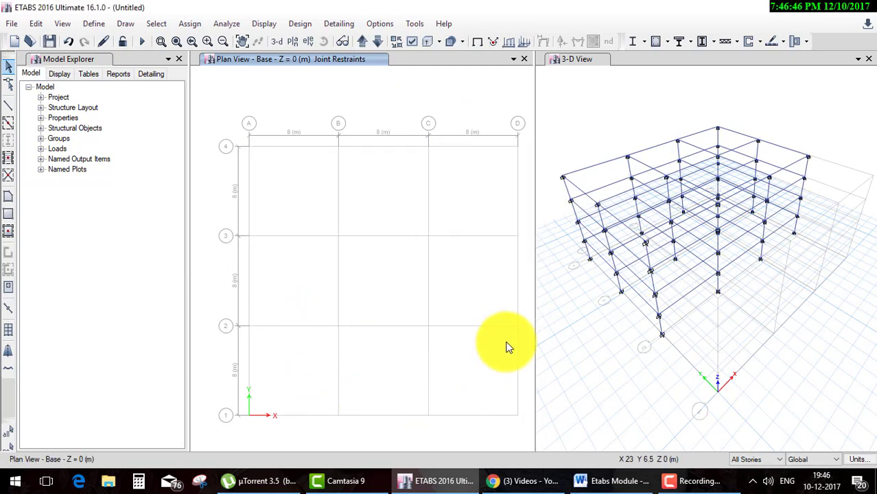
scroll(505, 347, "down", 3)
Window-select the 12 base joints on grid lines 2 to 4.
scroll(613, 356, "up", 3)
scroll(628, 347, "up", 2)
scroll(628, 347, "down", 3)
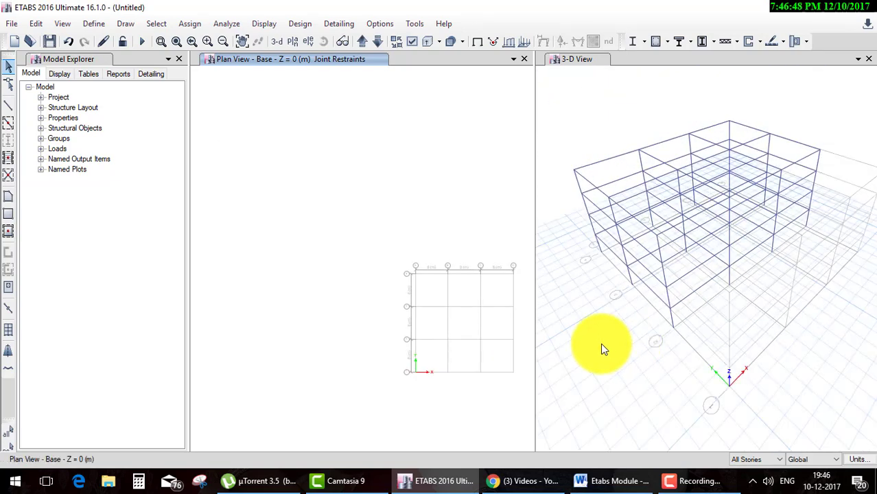
middle_click_drag(415, 364, 323, 343)
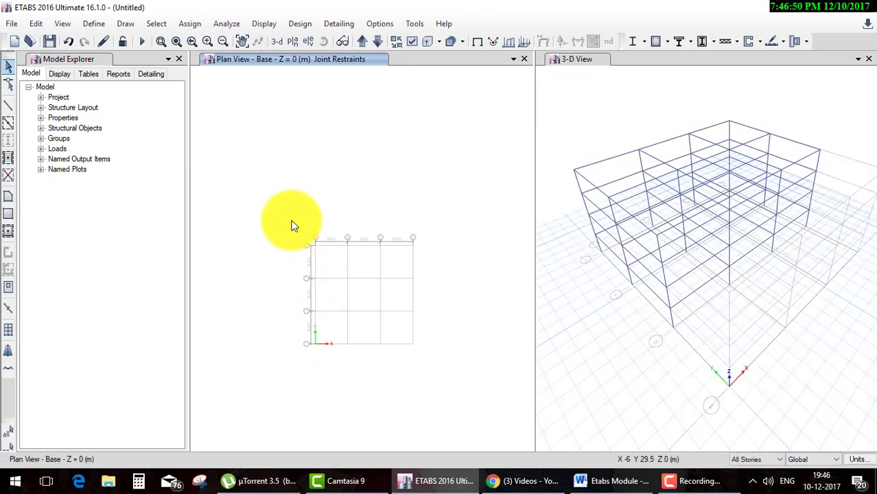
left_click_drag(291, 213, 394, 325)
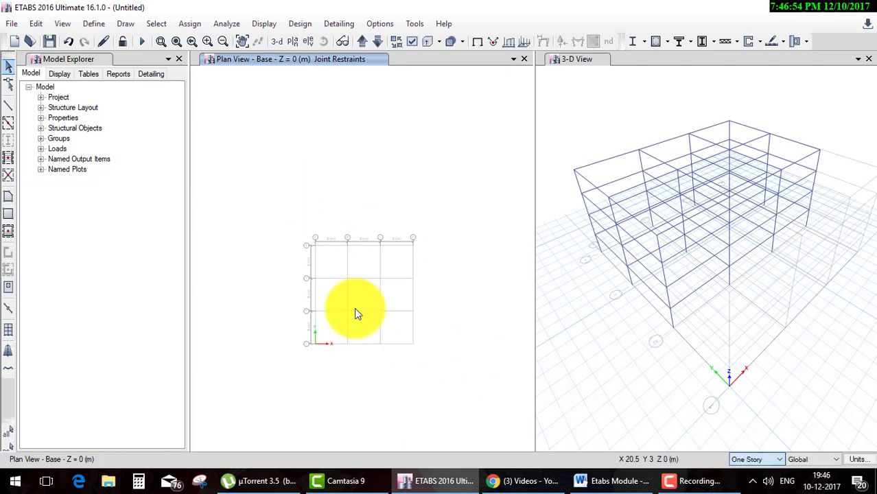
left_click_drag(297, 220, 456, 431)
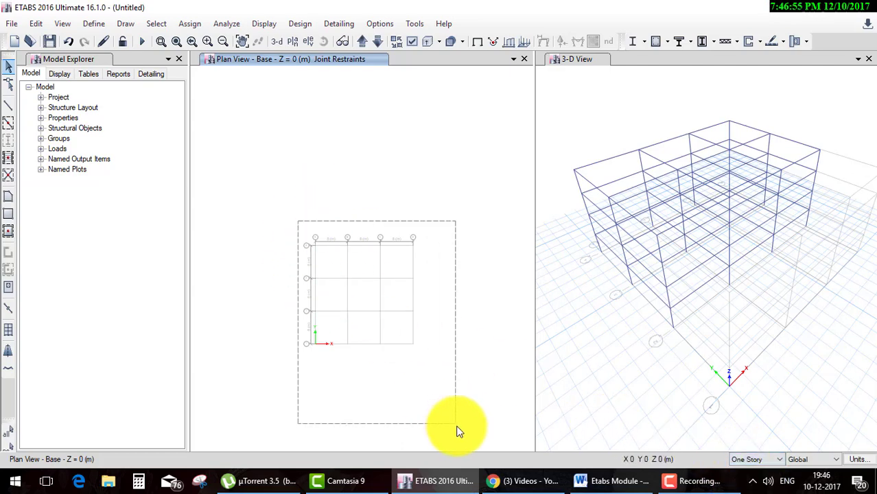
Assign fully fixed restraints to those 12 base joints.
left_click(195, 24)
left_click(341, 45)
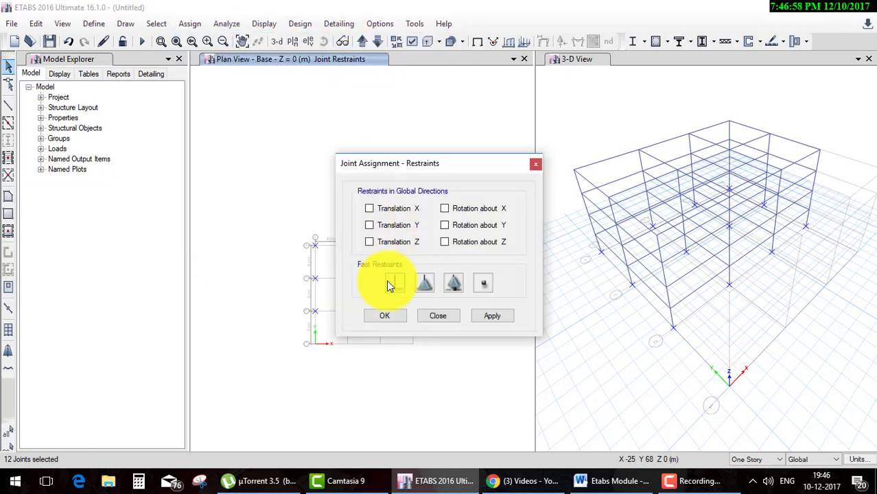
left_click(388, 281)
left_click(389, 310)
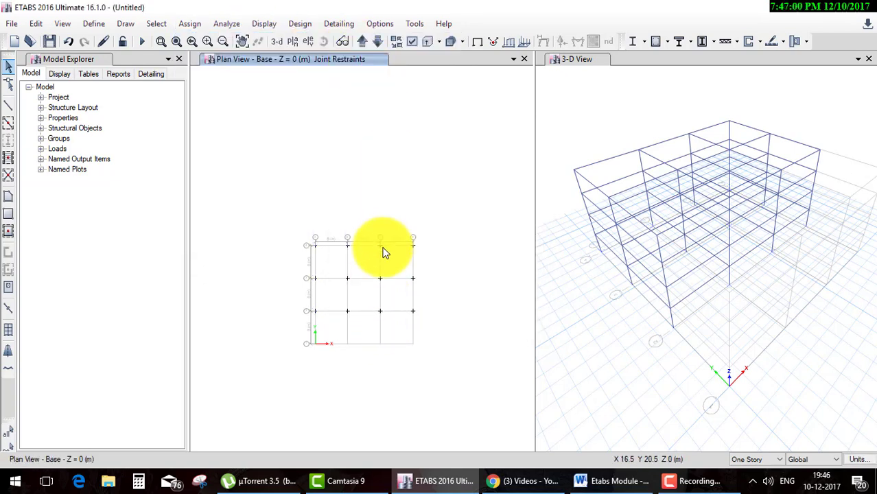
middle_click_drag(460, 265, 437, 256)
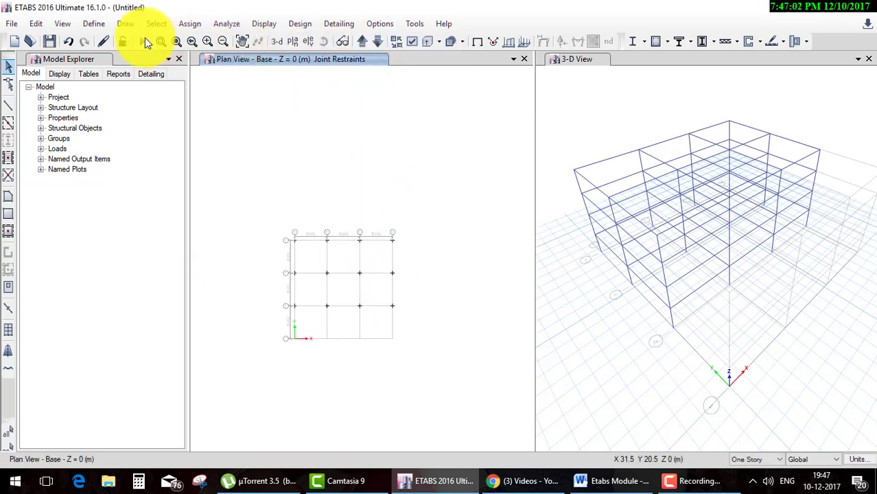
Save the model as 'sdsad', run the analysis, and show the Dead deformed shape in 3-D.
key("ctrl+s")
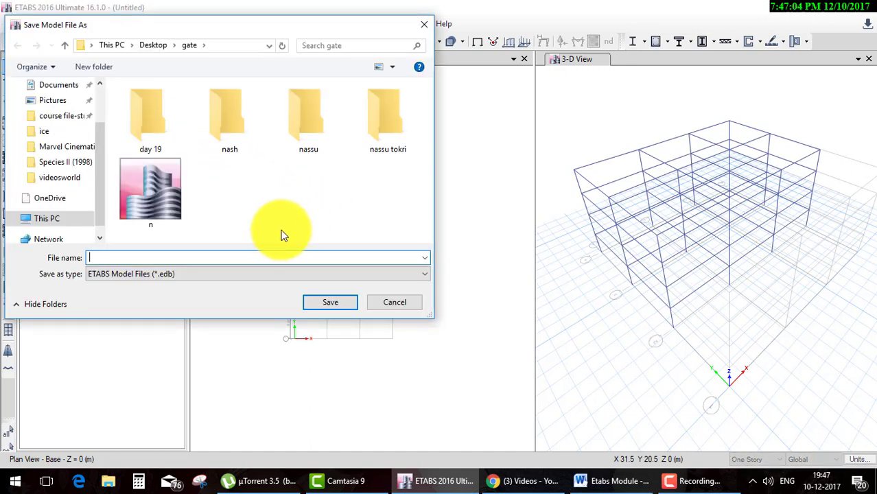
type("sdsad")
left_click(340, 302)
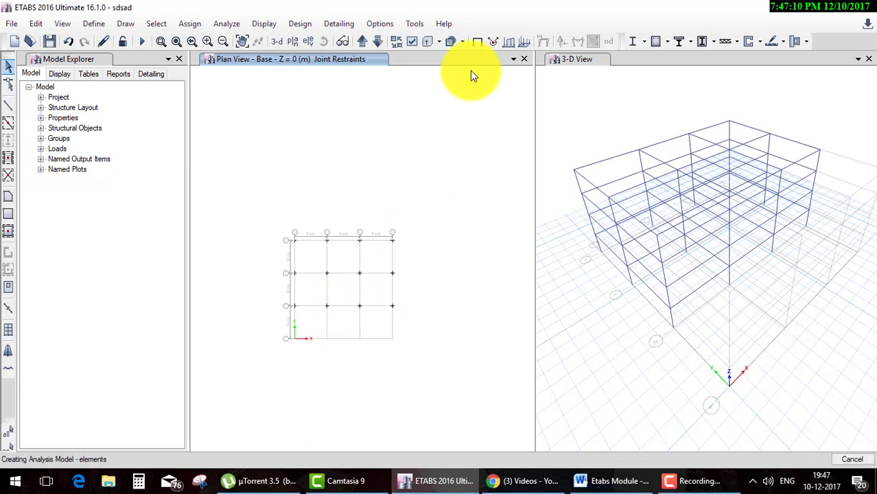
left_click(526, 63)
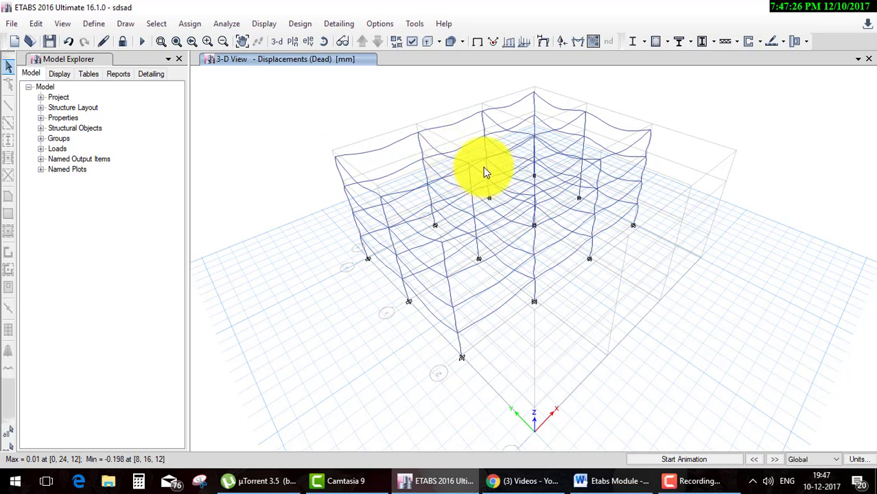
Show the Dead Moment 3-3 diagram, then unlock the model and delete the analysis results.
left_click(579, 43)
left_click(387, 402)
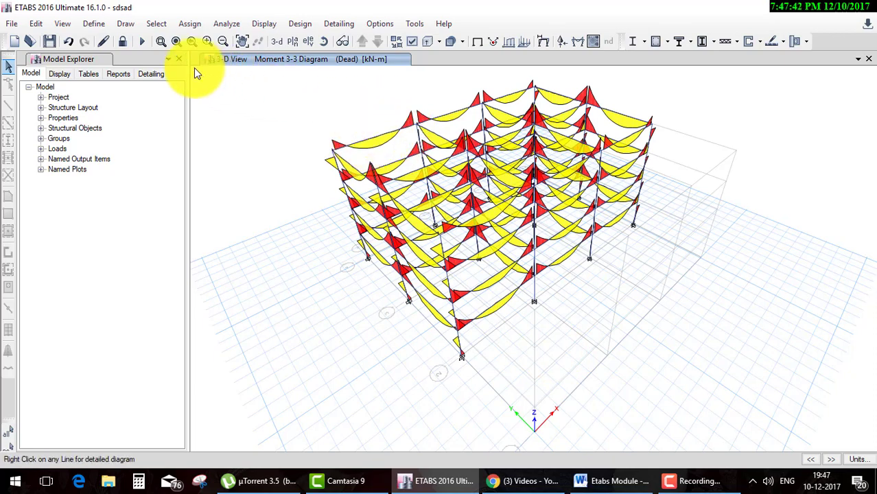
left_click(121, 48)
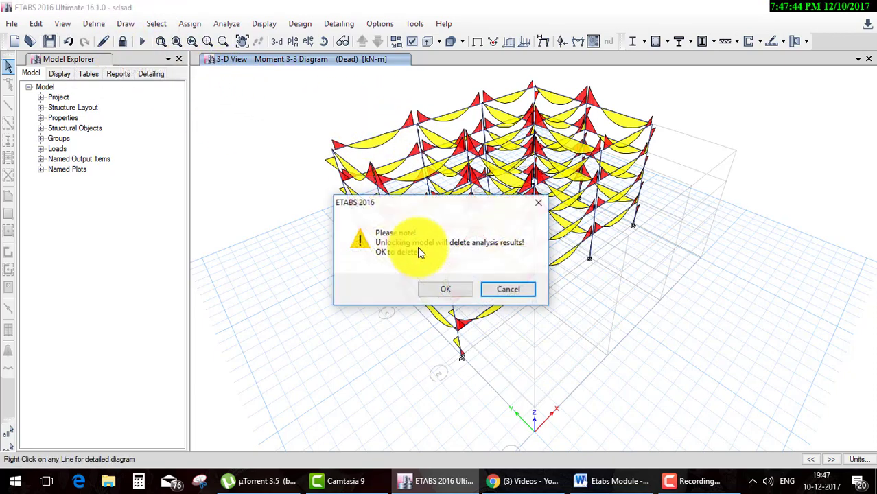
left_click(441, 291)
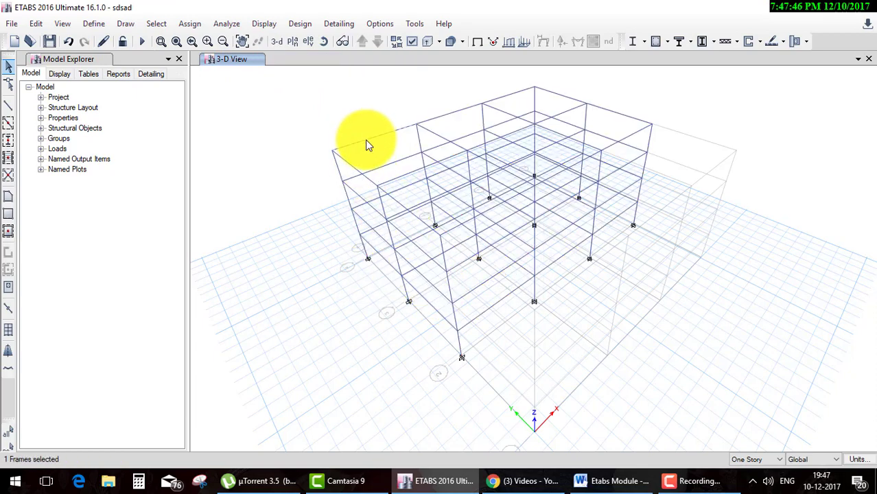
Give the top-left roof beam Mass and Weight property modifiers of 0.
left_click(192, 23)
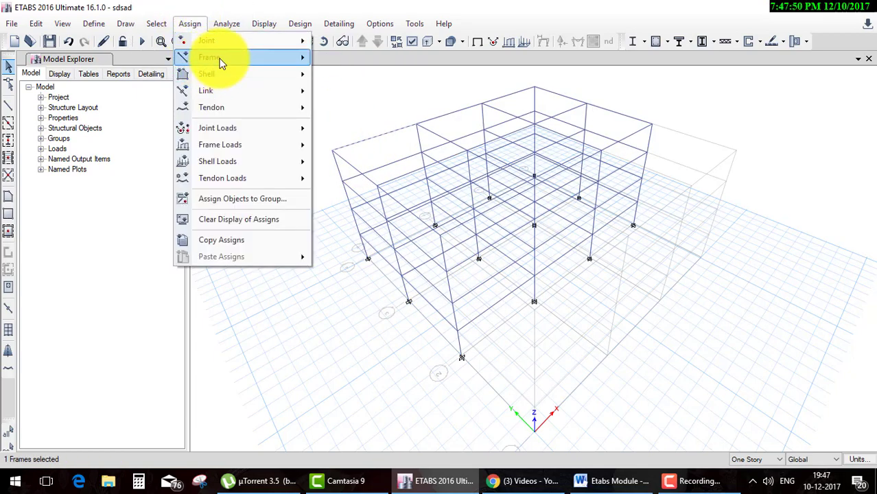
left_click(220, 60)
mouse_move(209, 57)
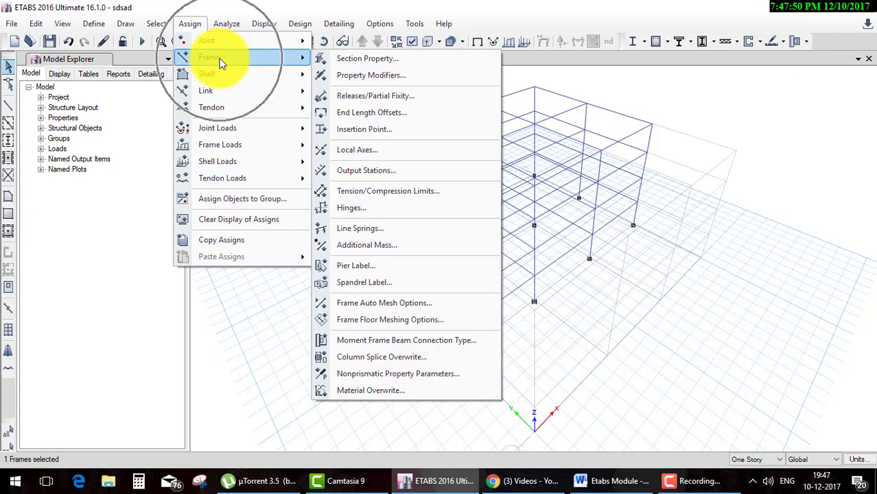
left_click(377, 76)
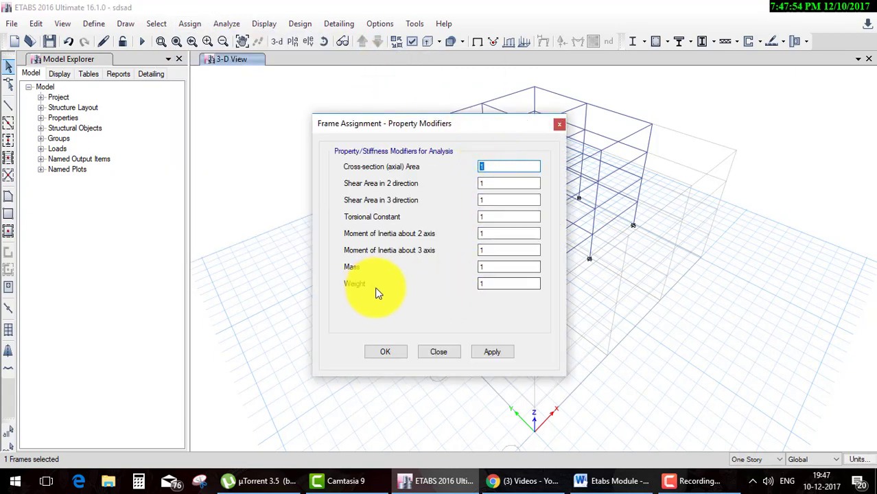
double_click(499, 283)
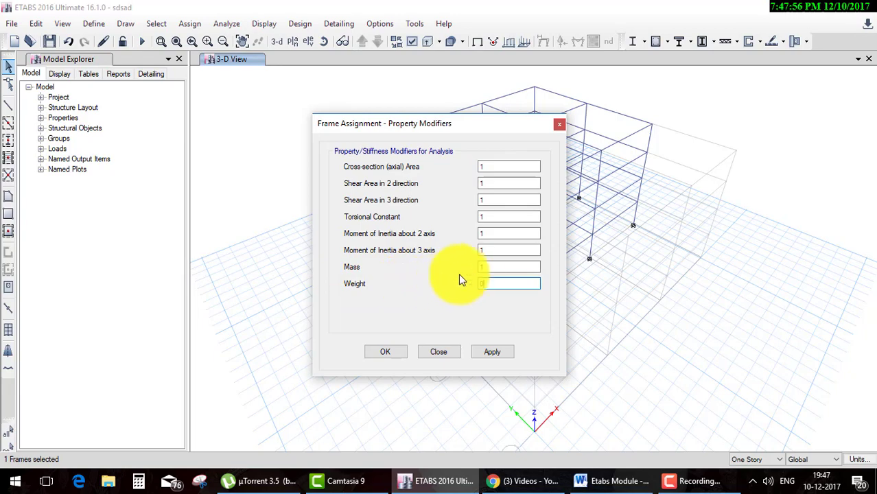
type("0")
double_click(486, 267)
type("0")
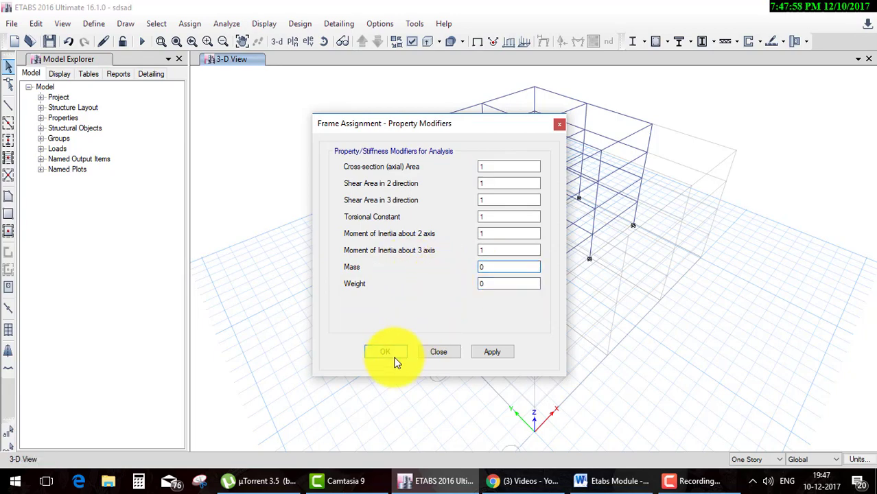
left_click(395, 356)
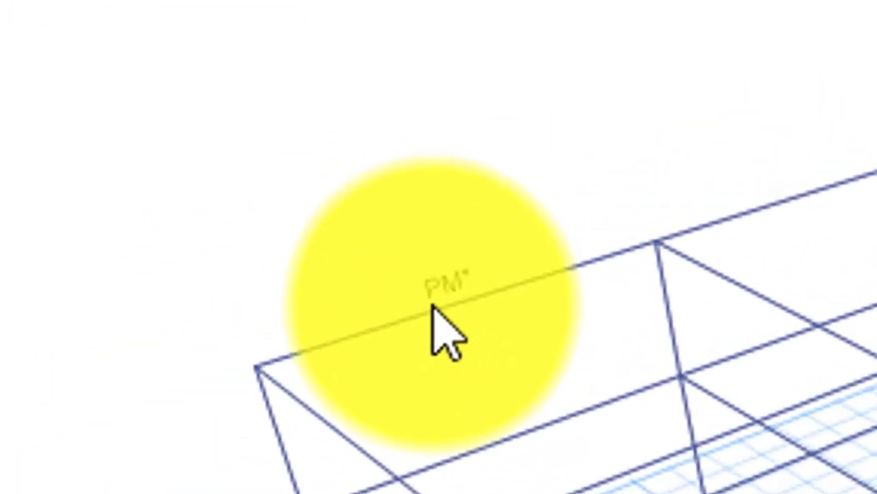
left_click(434, 308)
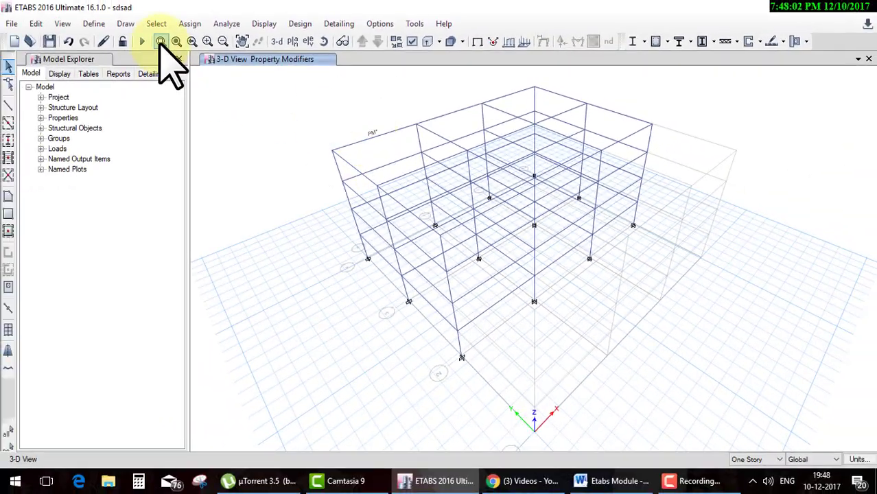
Rerun the analysis, check beam B15's Dead Moment 3-3 diagram, then unlock and discard results.
left_click(142, 41)
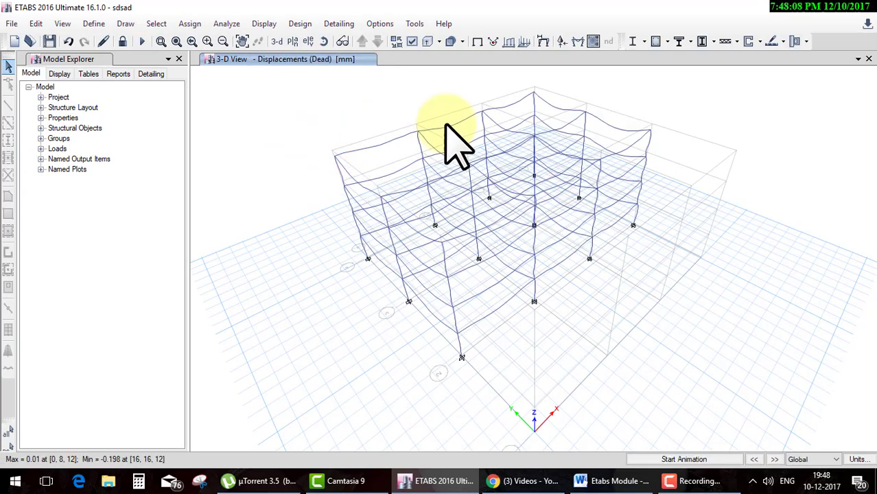
left_click(580, 43)
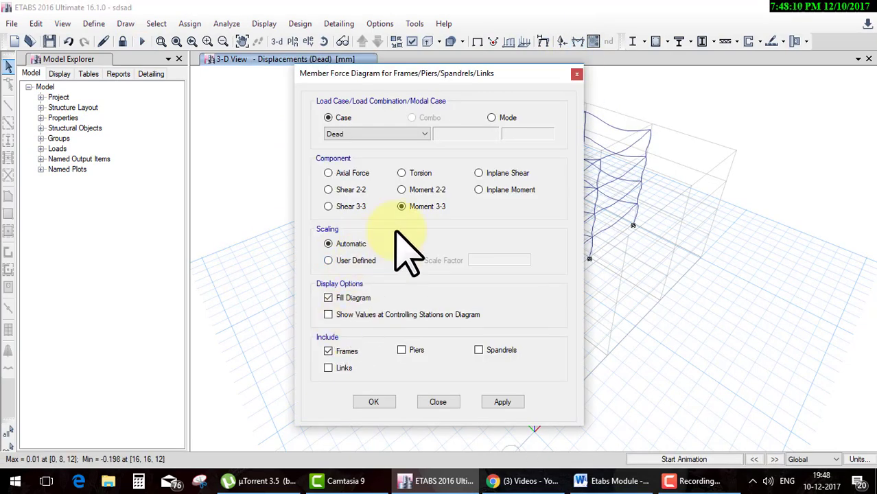
left_click(375, 402)
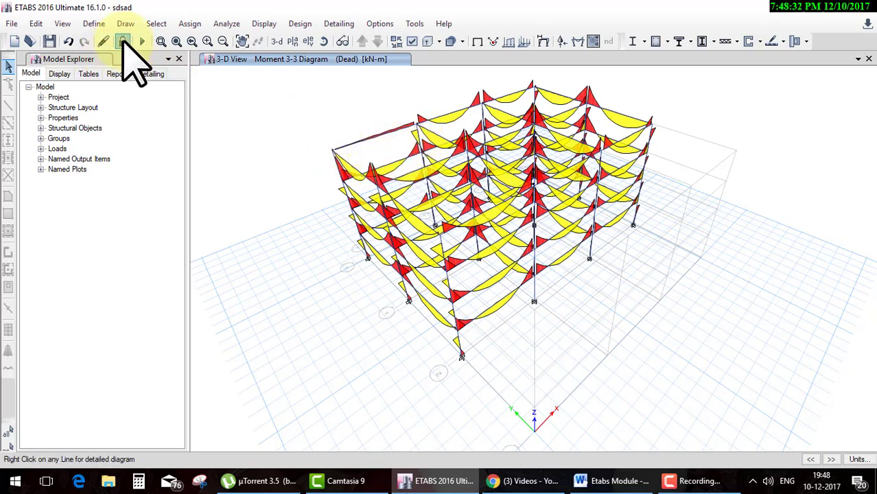
left_click(123, 42)
left_click(440, 287)
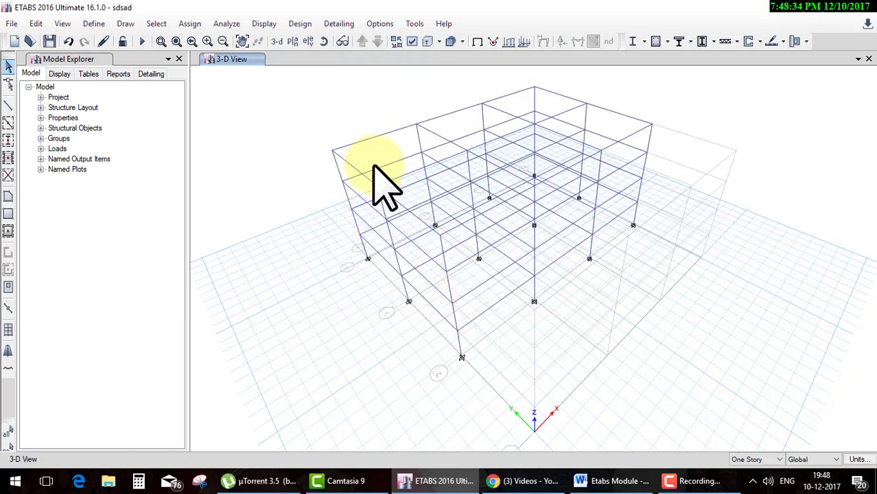
Reopen the top-left roof beam's property modifiers and set Mass to 1, Weight to 0.
left_click(372, 137)
left_click(190, 23)
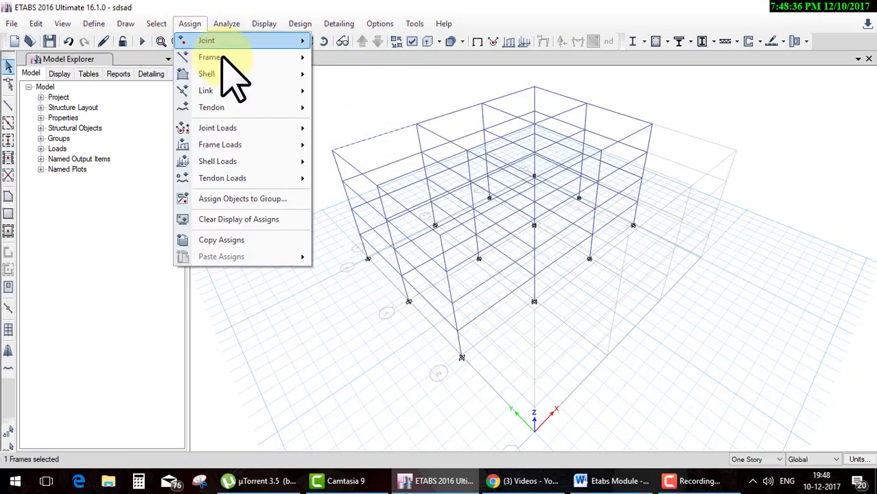
mouse_move(210, 57)
left_click(364, 74)
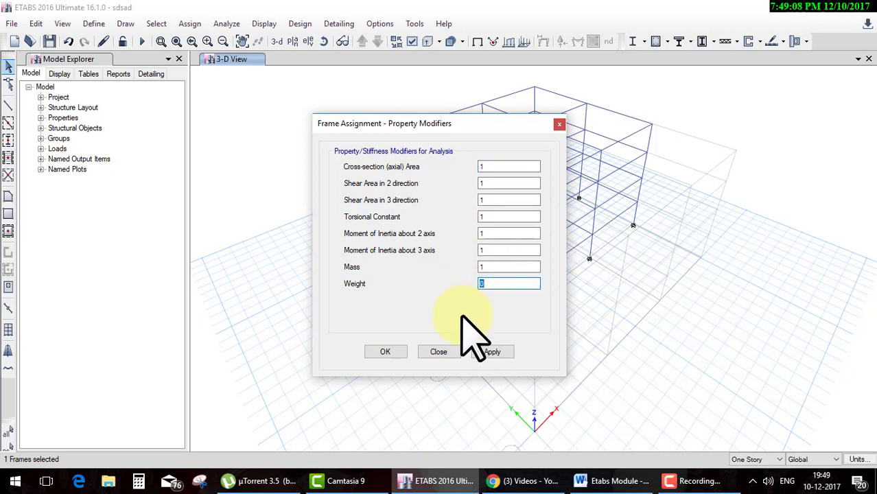
left_click(395, 353)
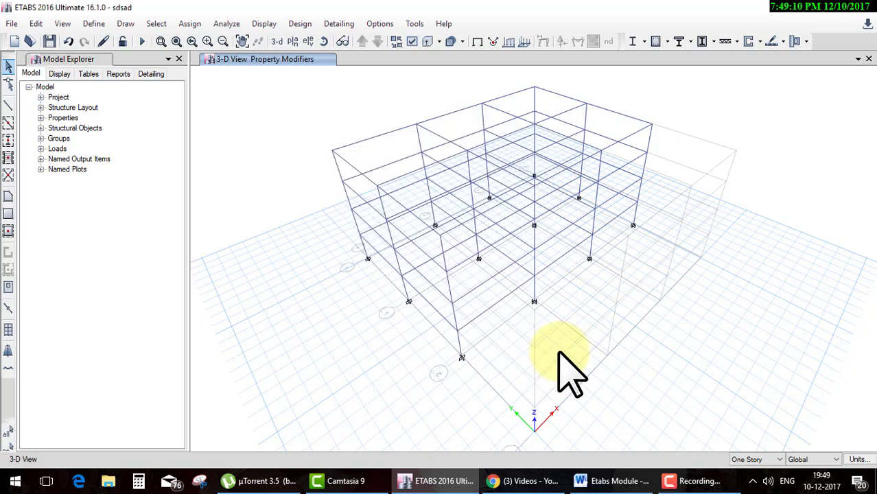